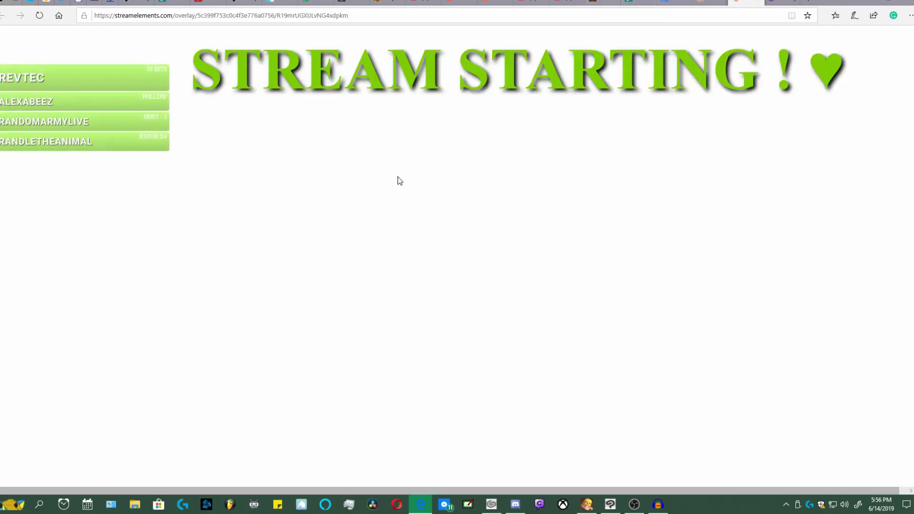
scroll(537, 136, "down", 1)
scroll(542, 138, "up", 1)
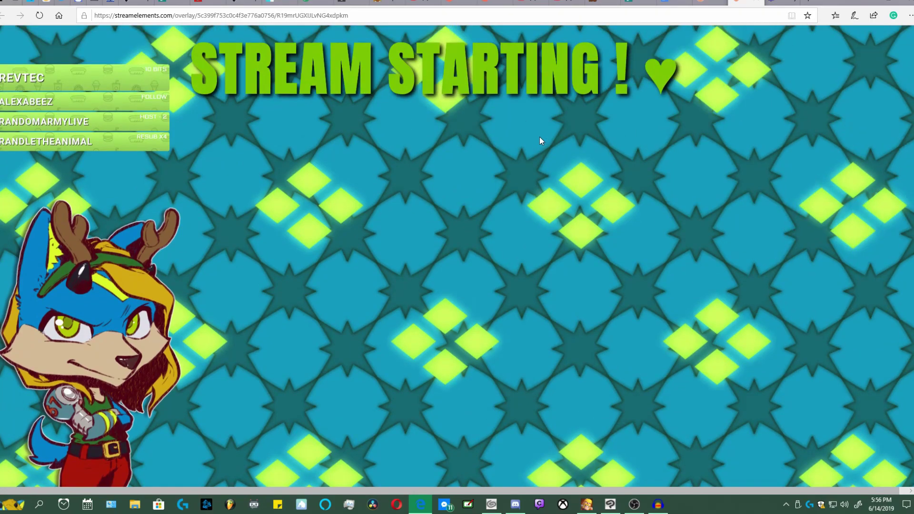
scroll(428, 148, "down", 1)
scroll(400, 167, "up", 1)
scroll(403, 188, "down", 1)
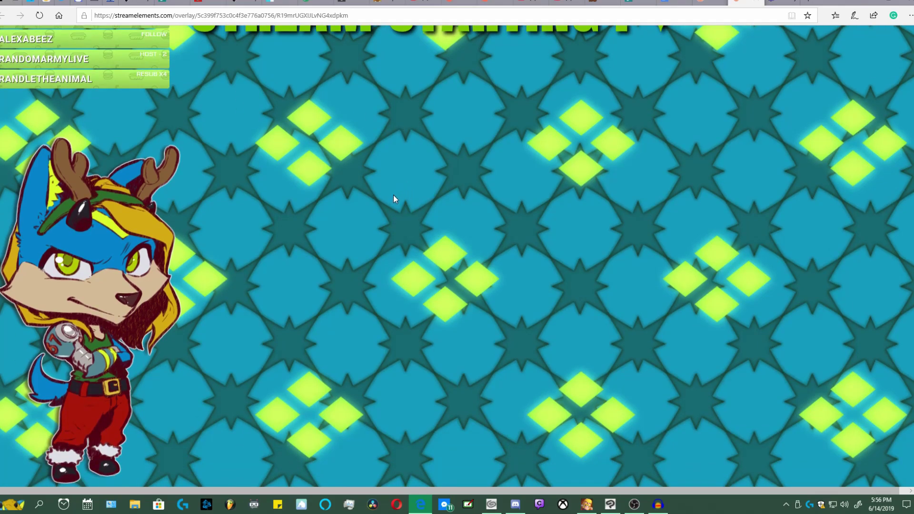
scroll(384, 193, "up", 1)
scroll(212, 238, "down", 1)
scroll(118, 227, "up", 1)
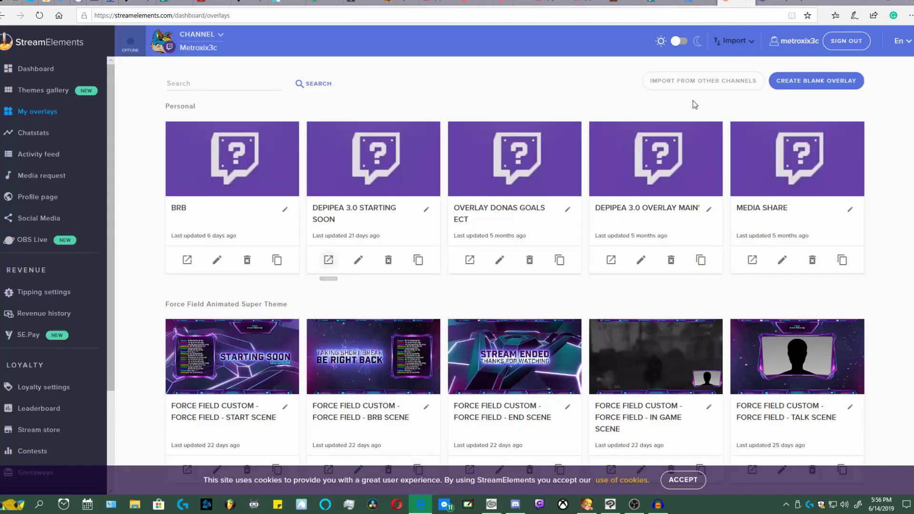
left_click(758, 3)
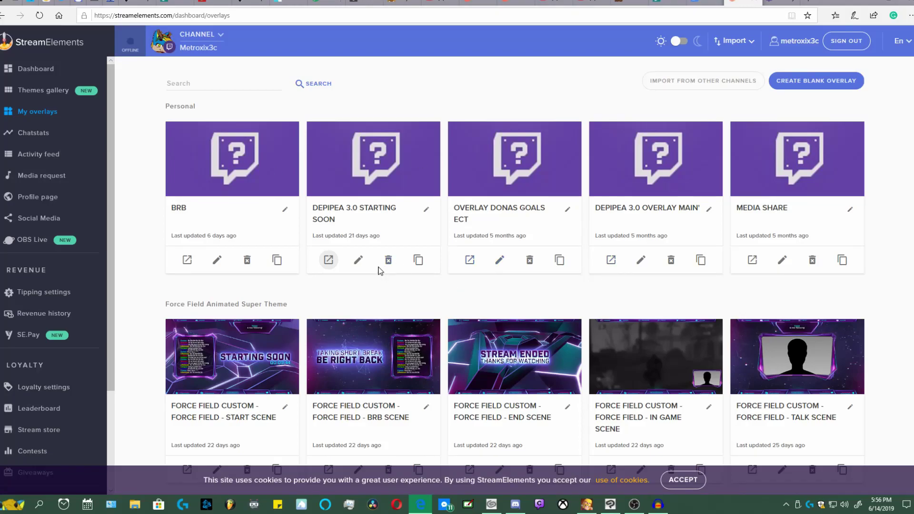
Open the DEPIPEA 3.0 STARTING SOON overlay, shift its AlertBox area left, and zoom out.
left_click(358, 262)
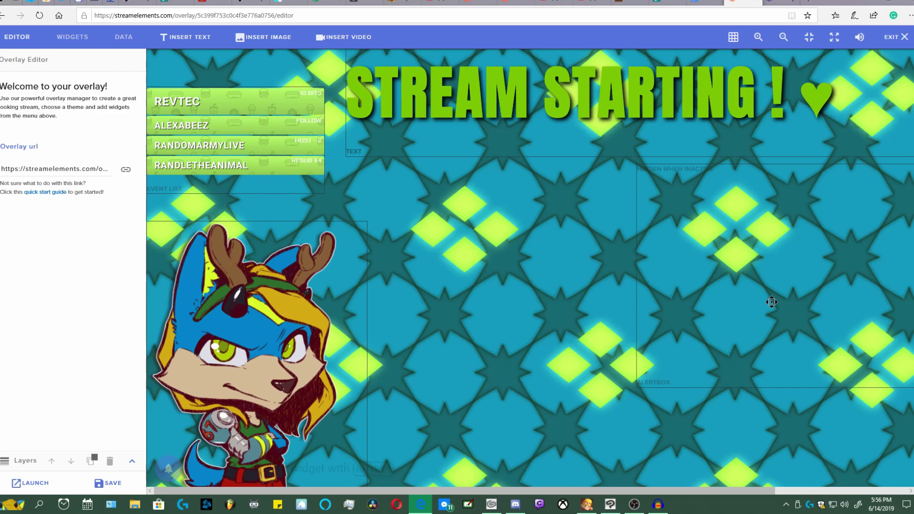
left_click_drag(726, 309, 613, 329)
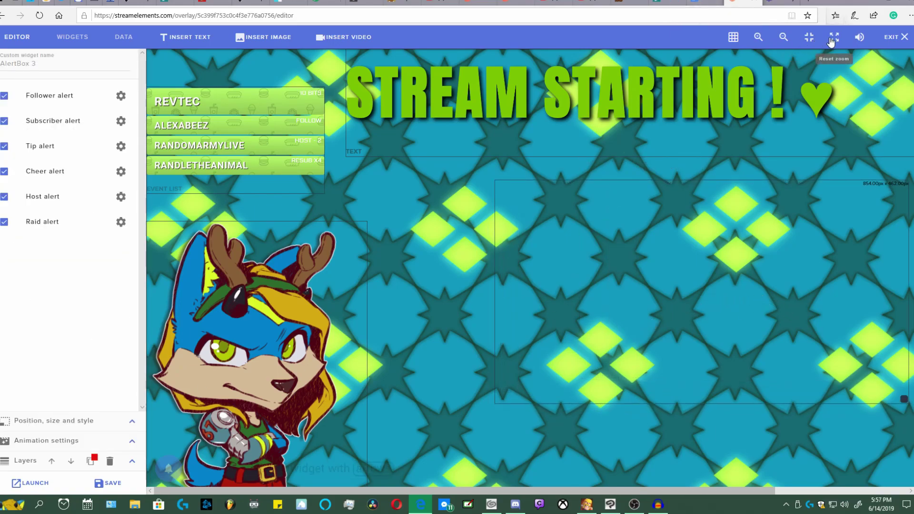
left_click(780, 38)
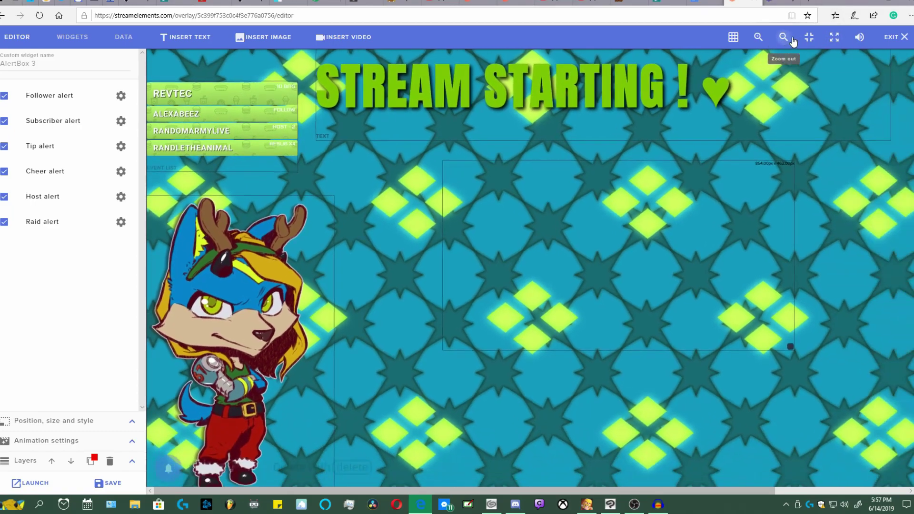
left_click(808, 38)
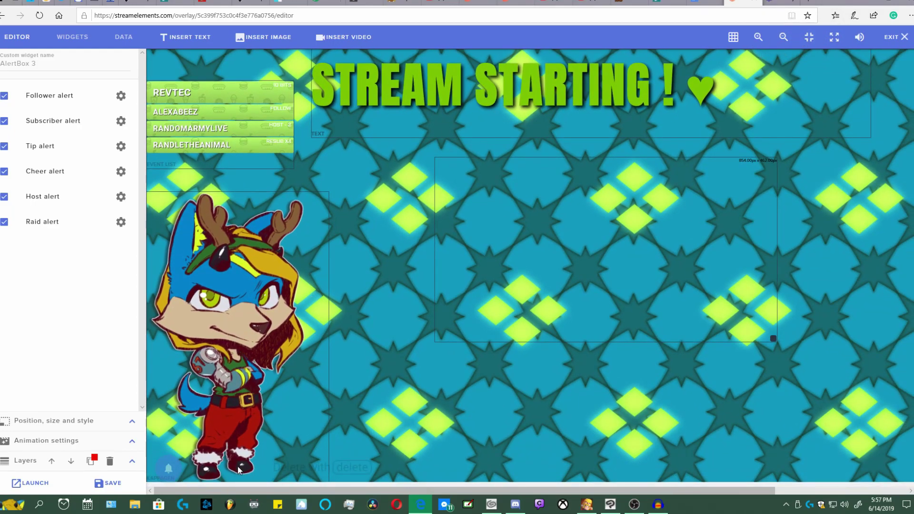
Emulate a test follower alert, then exit the overlay editor.
mouse_move(169, 468)
left_click(172, 265)
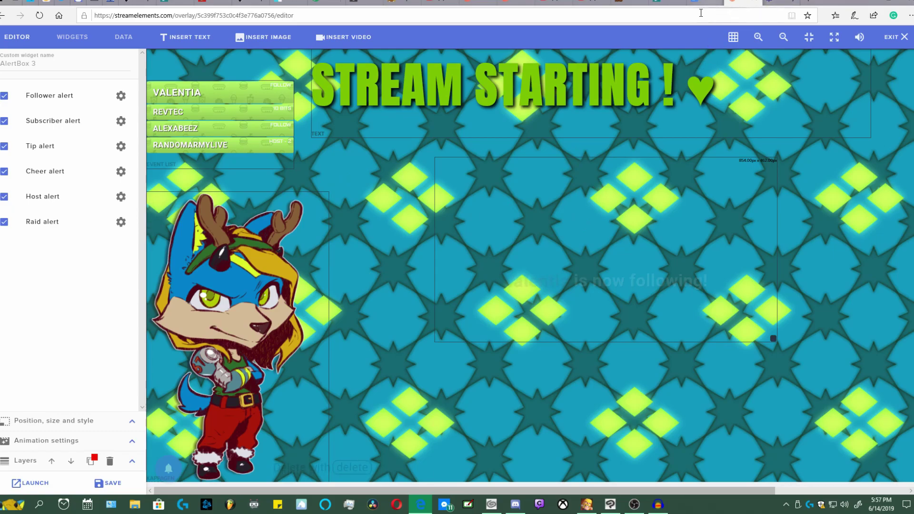
left_click(894, 37)
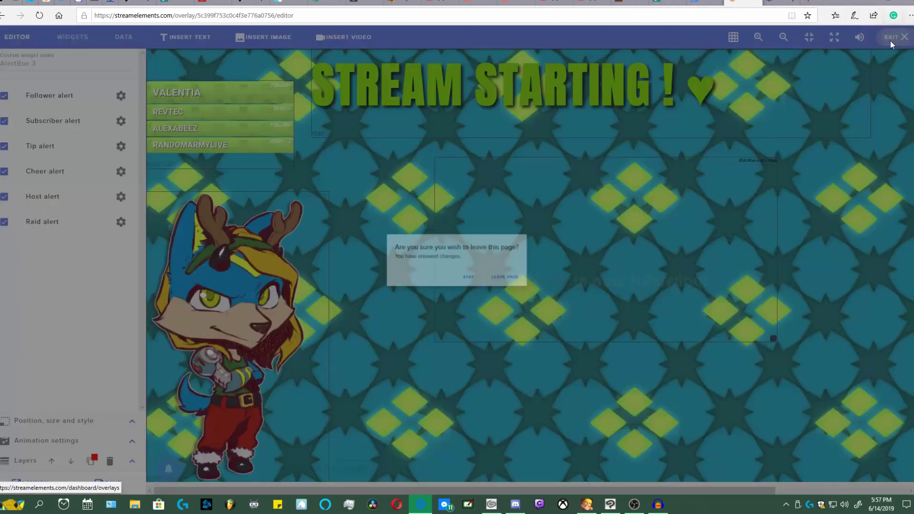
Leave without saving, then play a test follower alert in another overlay's editor.
left_click(524, 284)
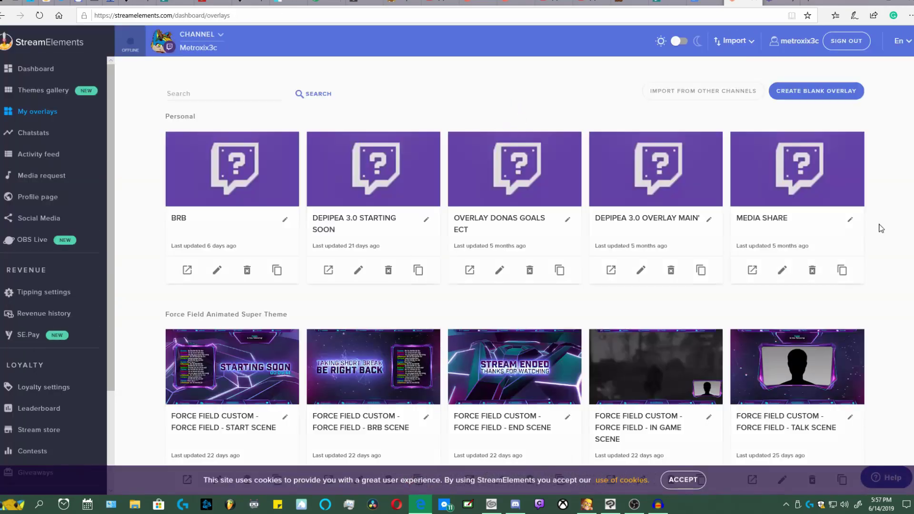
scroll(657, 252, "down", 1)
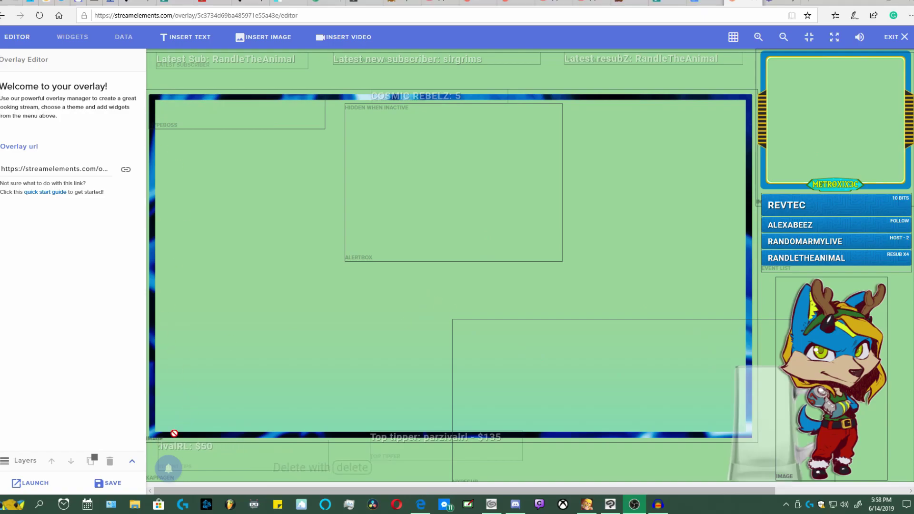
mouse_move(168, 468)
left_click(167, 268)
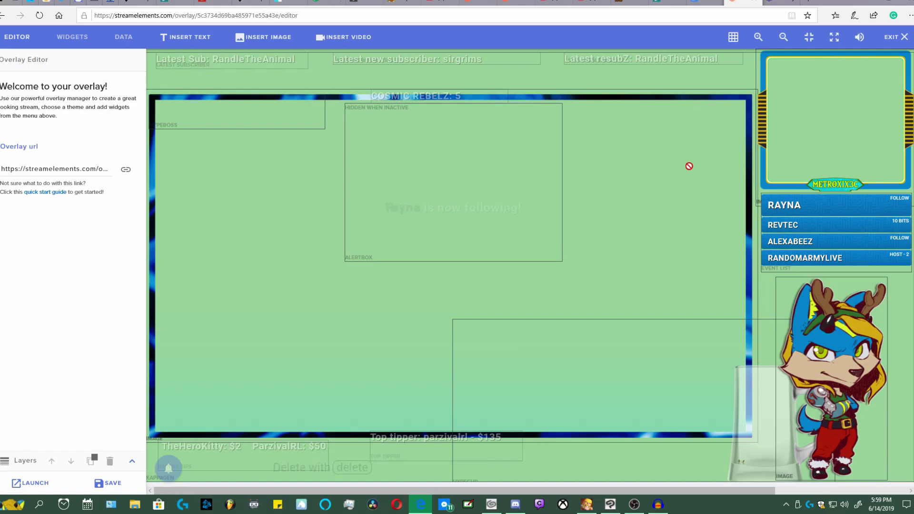
Exit this editor without saving and start a new blank overlay from My overlays.
left_click(888, 38)
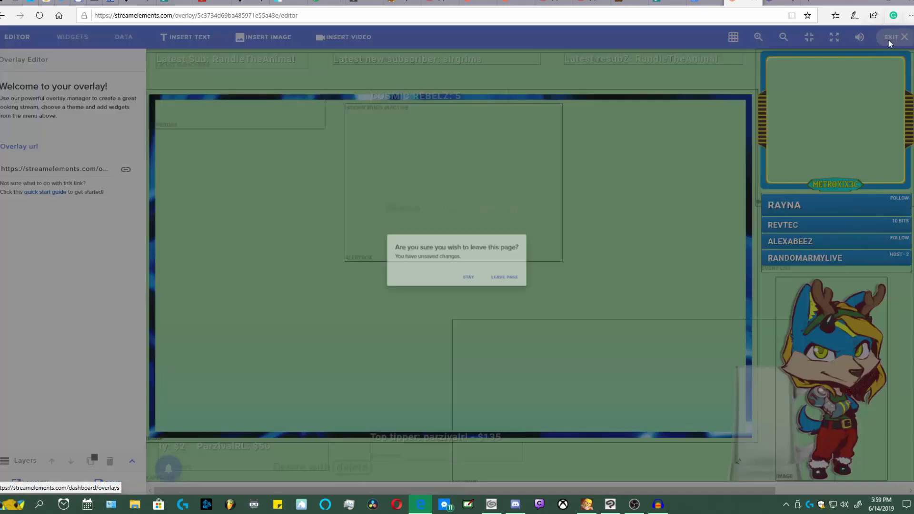
left_click(522, 284)
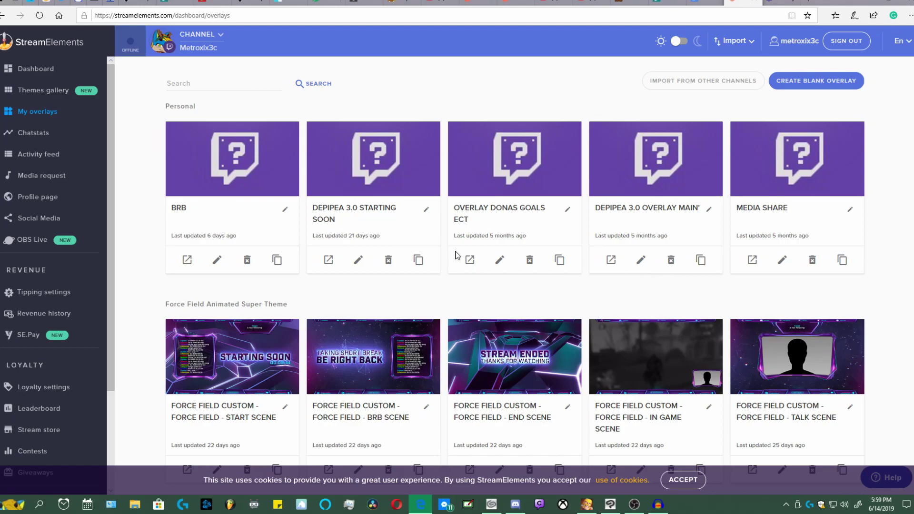
left_click(797, 84)
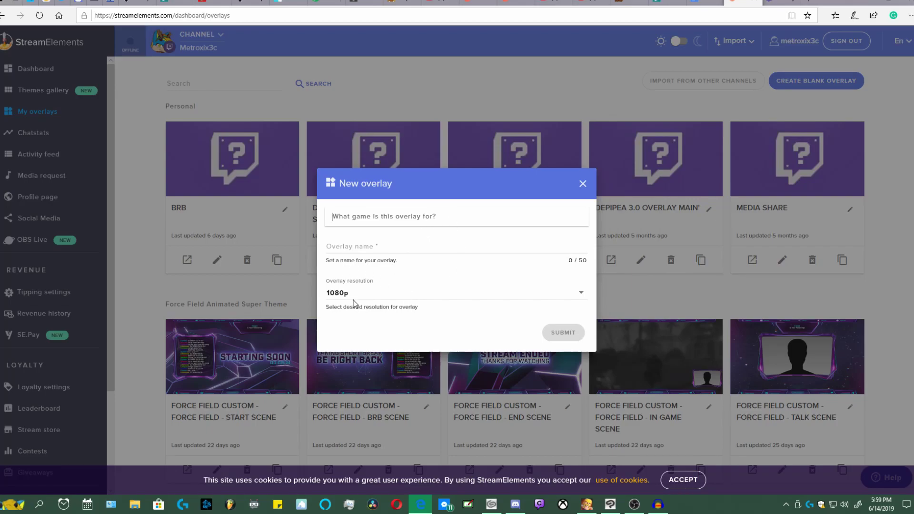
Name the new blank 1080p overlay, submit it, and dismiss the not-responding warning.
left_click(373, 246)
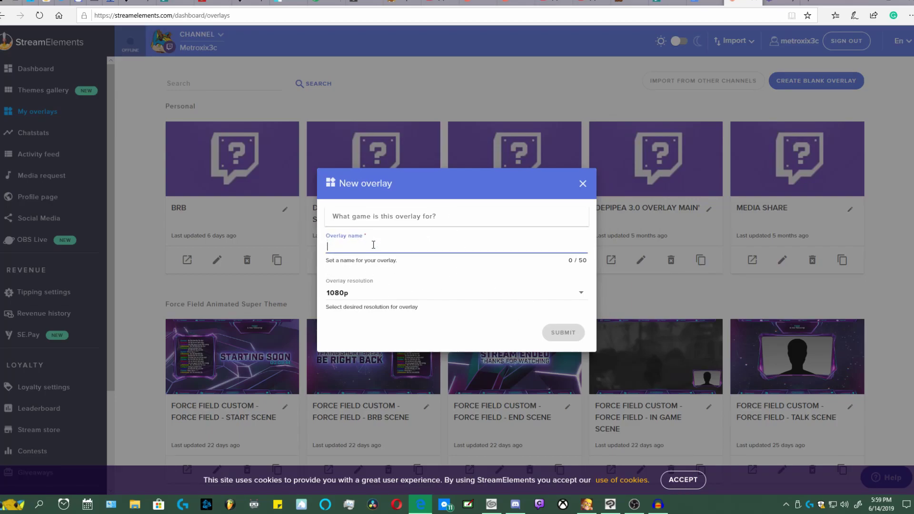
type("test")
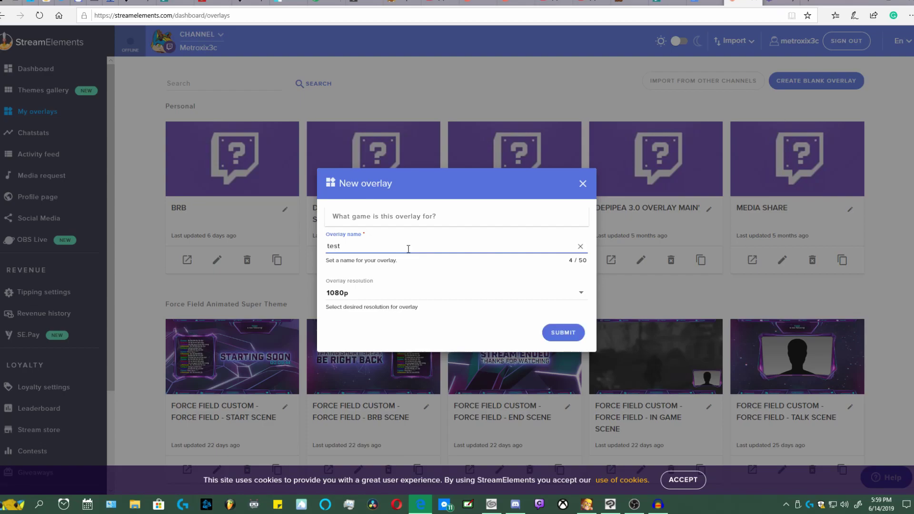
left_click(562, 332)
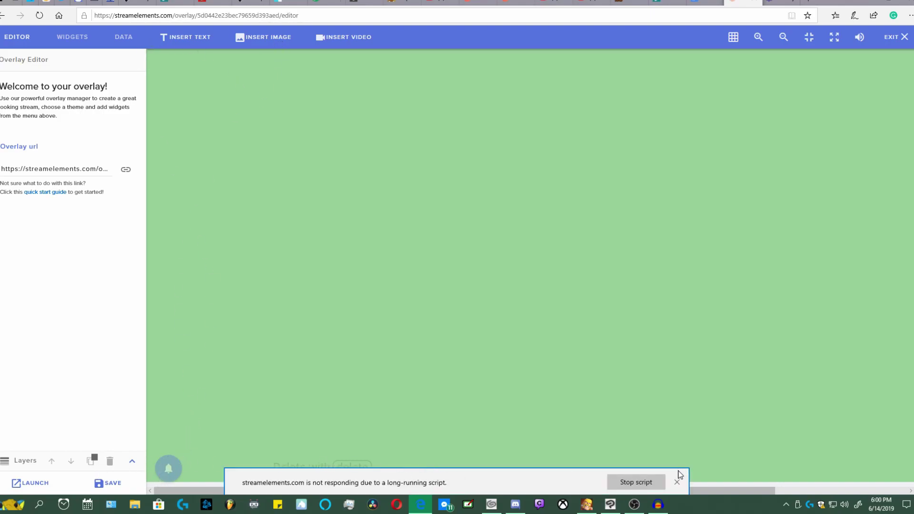
left_click(676, 482)
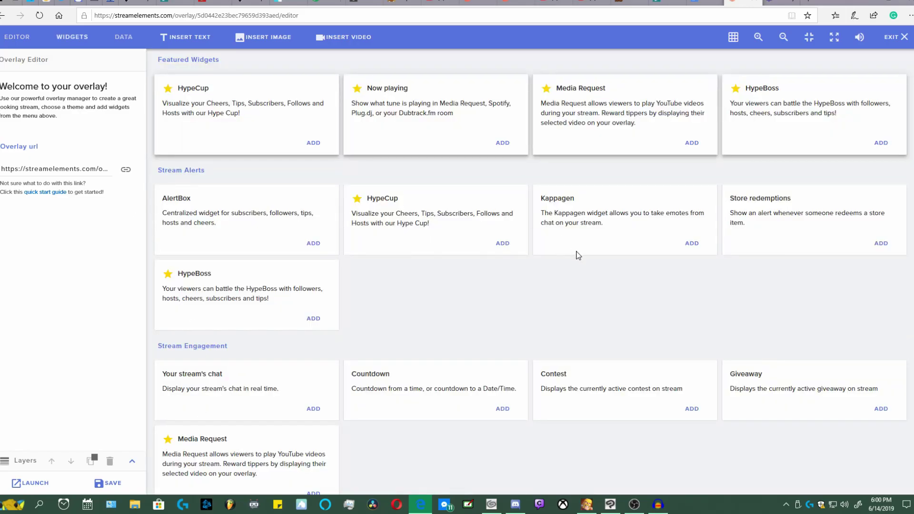
Add an AlertBox, centre it on the canvas, test a follower alert, and open follower settings.
left_click(312, 243)
left_click_drag(359, 236, 448, 235)
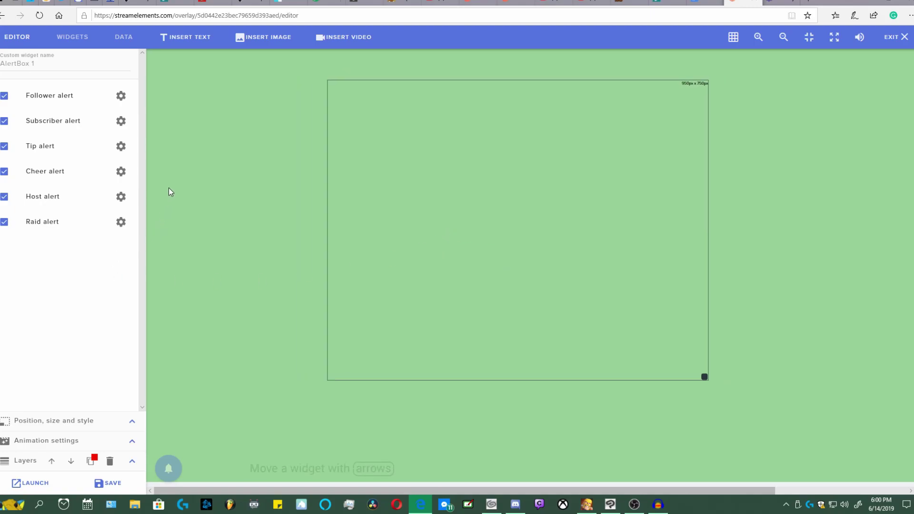
mouse_move(168, 468)
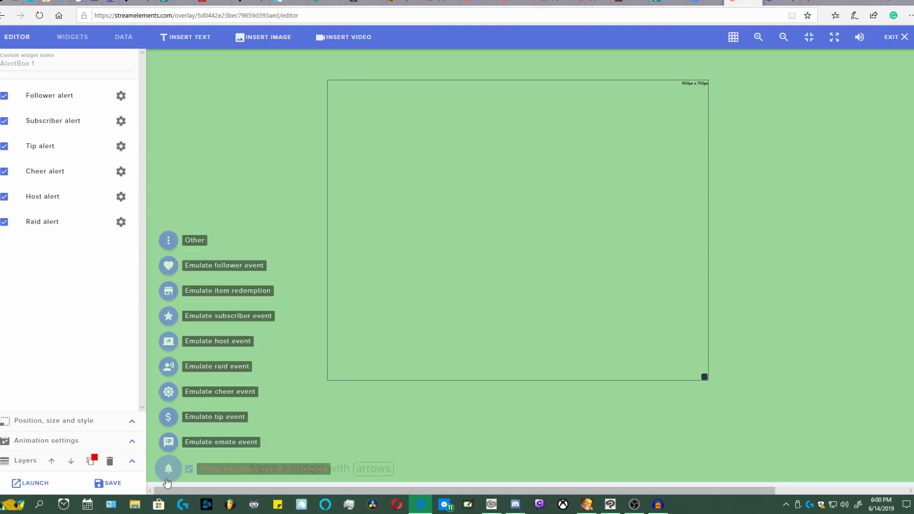
left_click(169, 266)
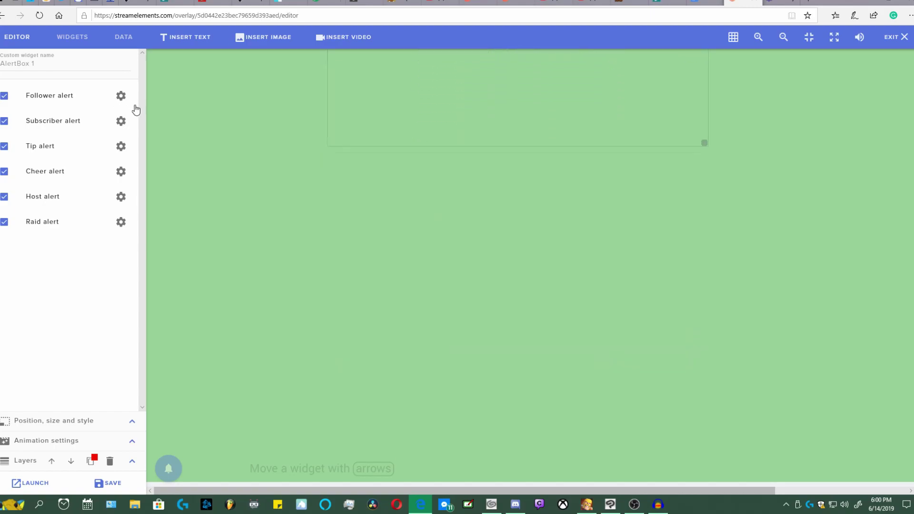
left_click(121, 95)
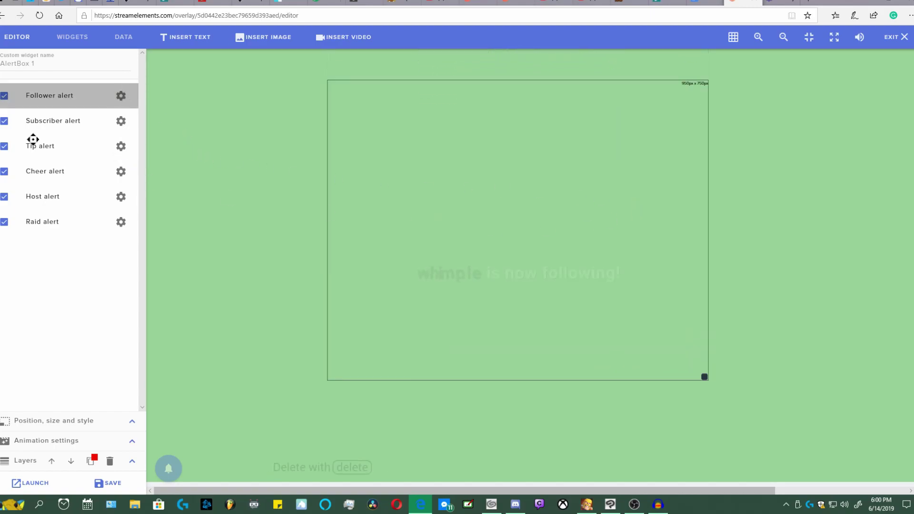
left_click(84, 100)
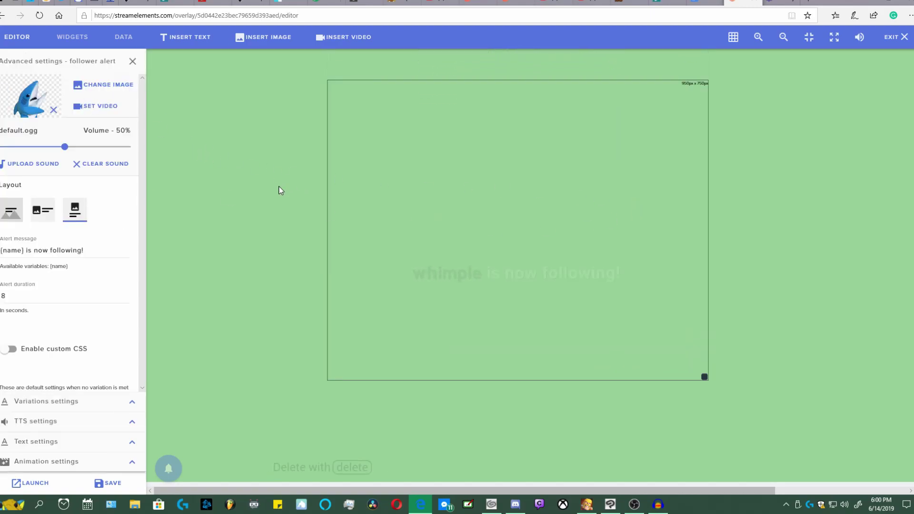
Replace the follower alert image with the Samus GIF from the media library.
left_click(99, 89)
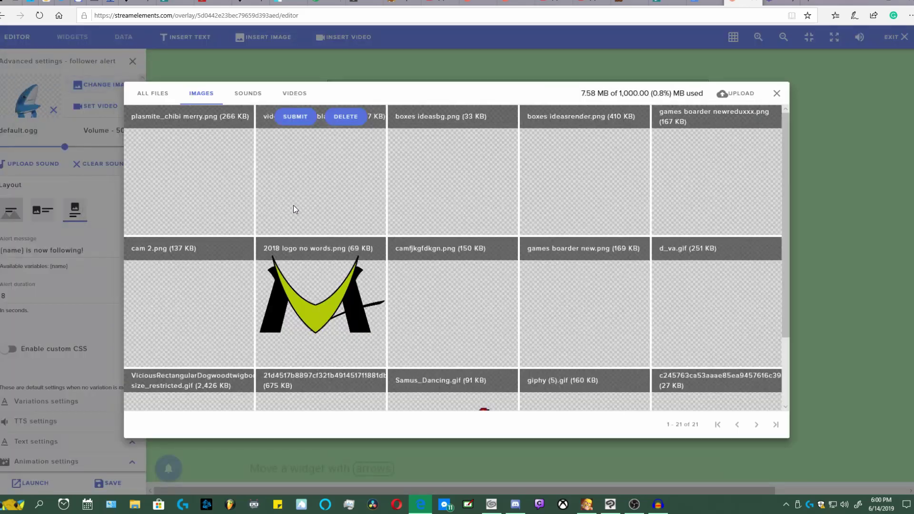
scroll(538, 260, "down", 2)
scroll(516, 244, "up", 2)
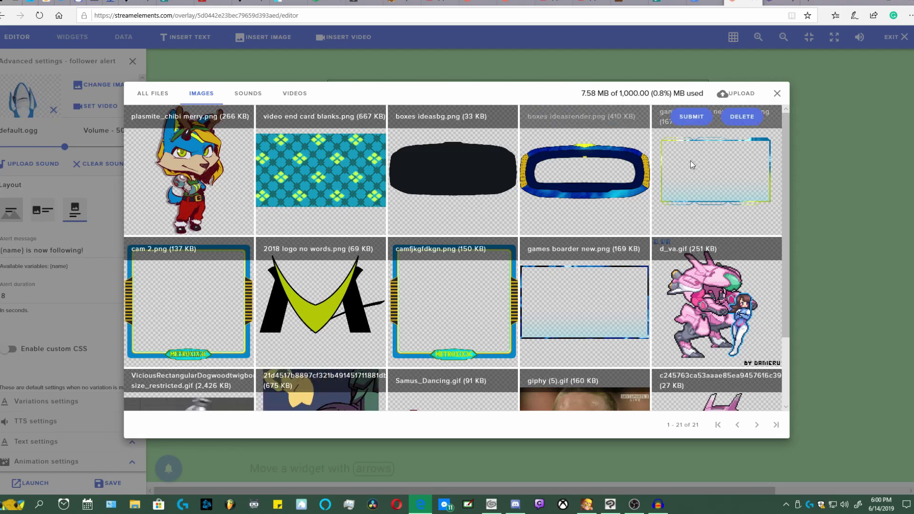
left_click_drag(786, 164, 784, 384)
mouse_move(450, 359)
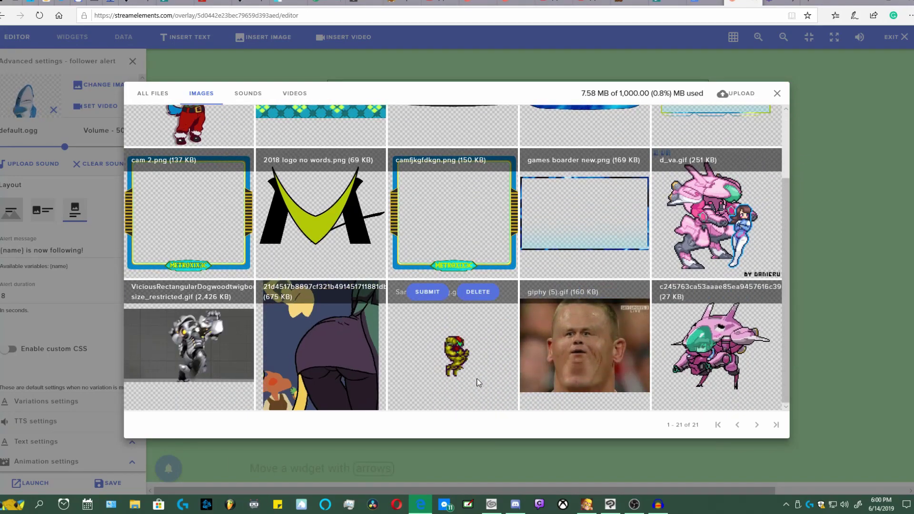
left_click(427, 292)
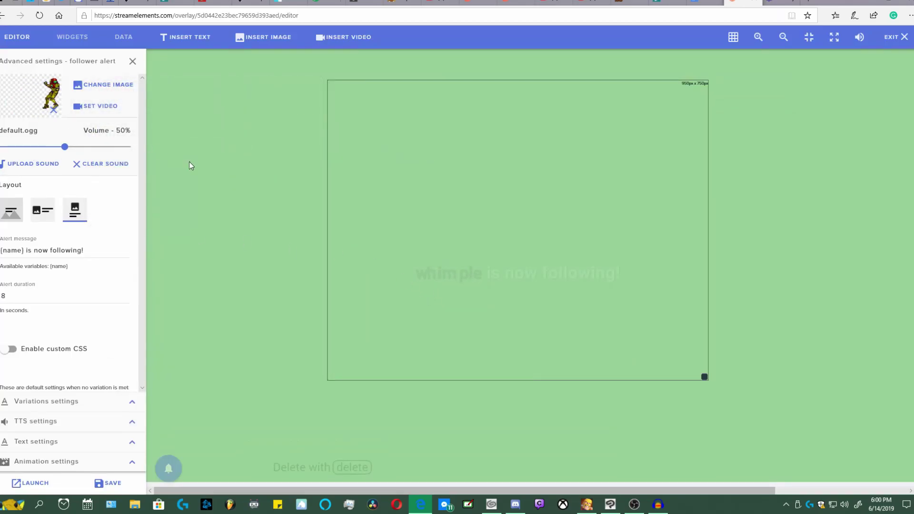
Set the alert sound to Metroid Prime Soundtrack - Samus Aran Appears Fanfare.ogg.
left_click(33, 164)
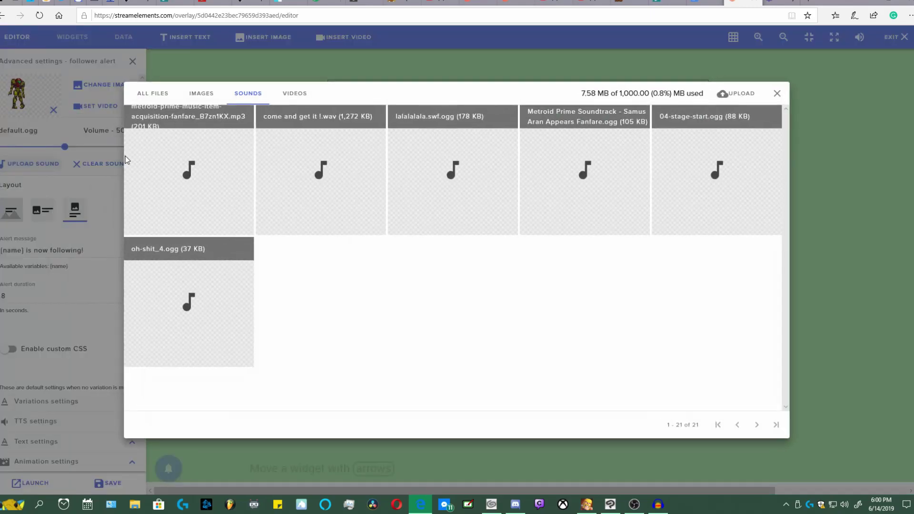
mouse_move(208, 183)
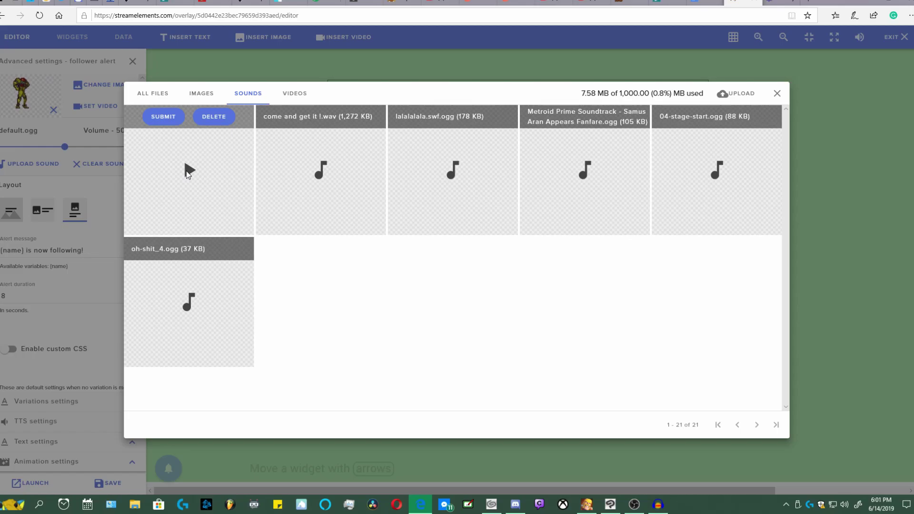
mouse_move(341, 164)
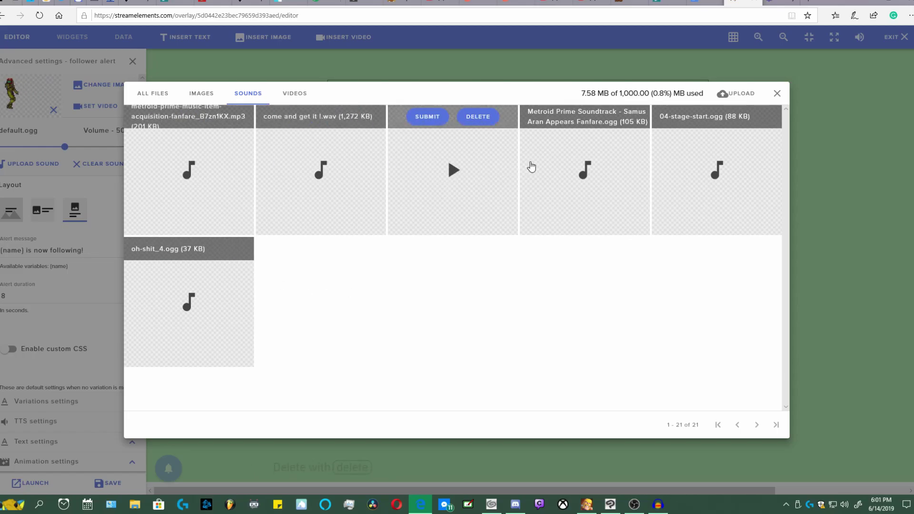
mouse_move(605, 199)
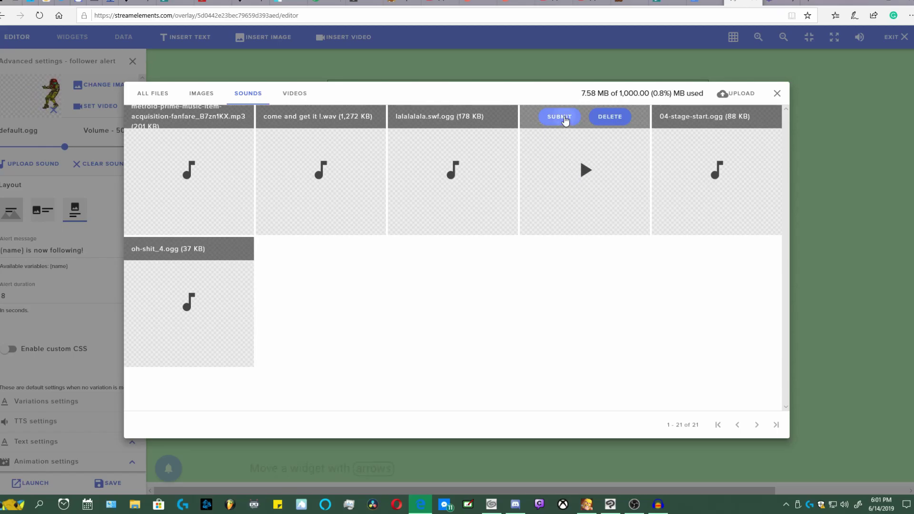
left_click(559, 116)
Drag the follower alert's Volume slider down until it reads 33%.
left_click_drag(64, 147, 42, 158)
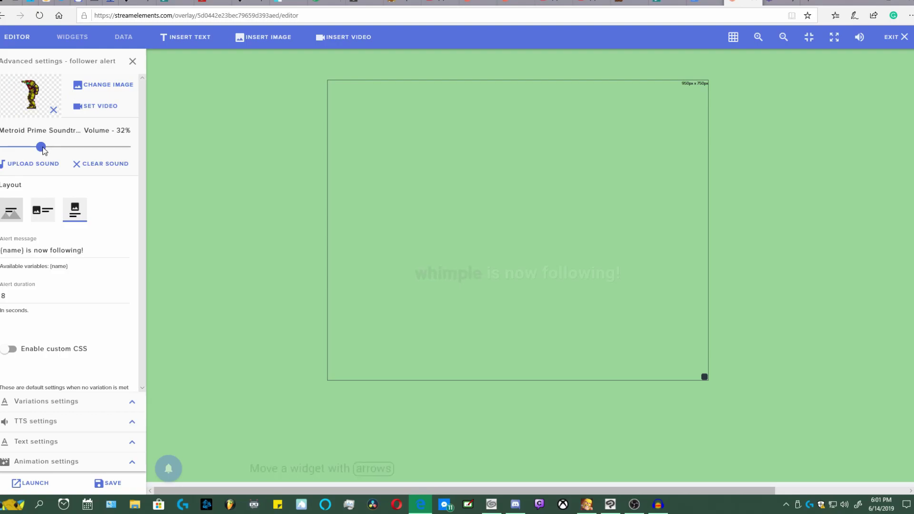
left_click_drag(40, 151, 42, 149)
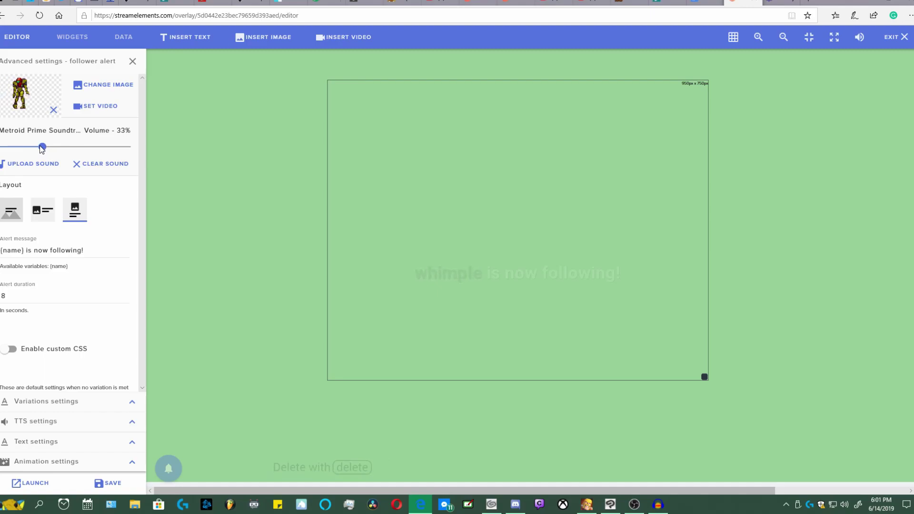
left_click_drag(41, 148, 42, 149)
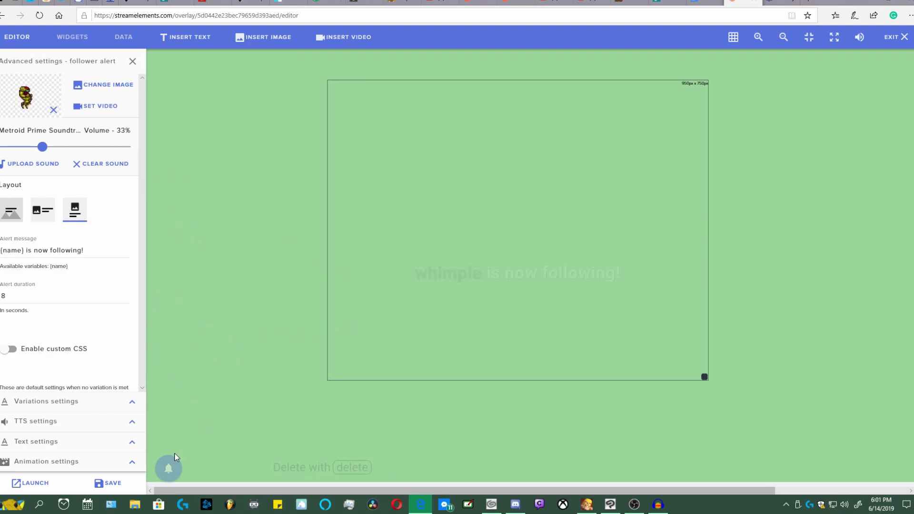
mouse_move(169, 464)
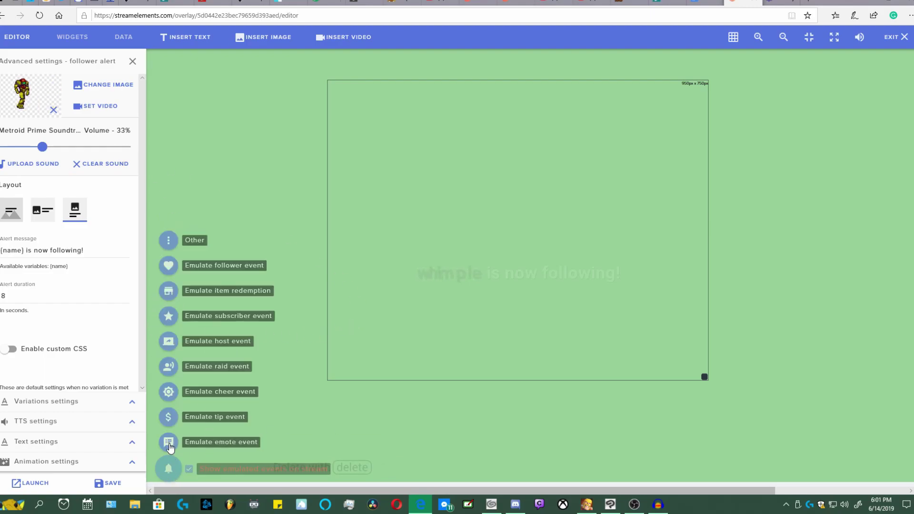
Emulate a follower event to preview the alert, then close the follower advanced settings.
left_click(172, 270)
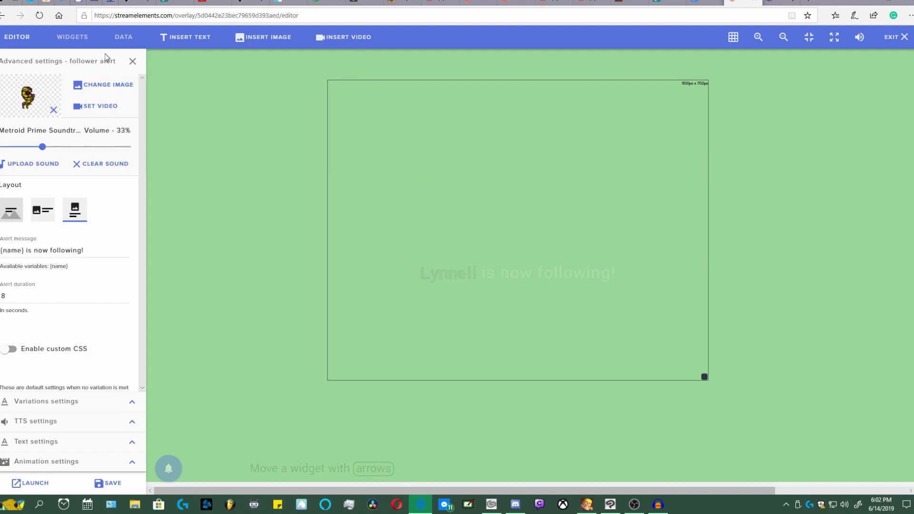
left_click(132, 61)
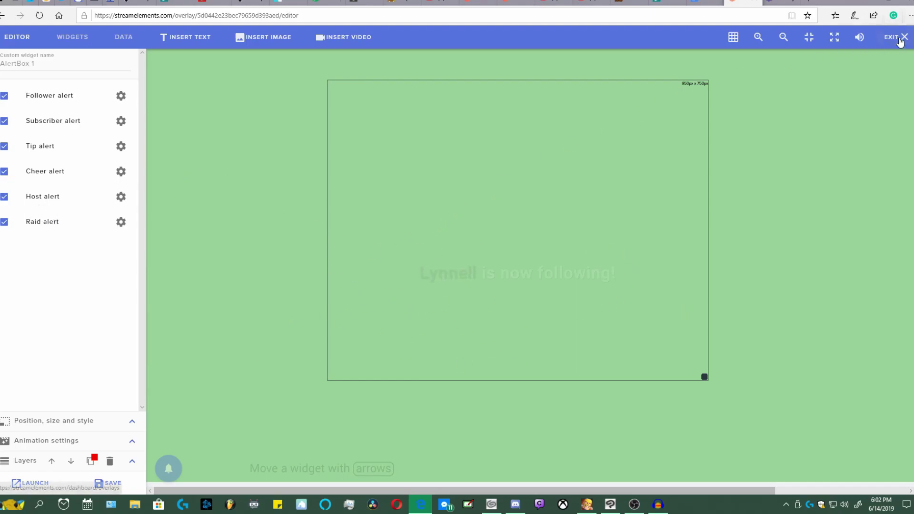
Save the TEST REC overlay and exit to the My overlays dashboard.
left_click(109, 490)
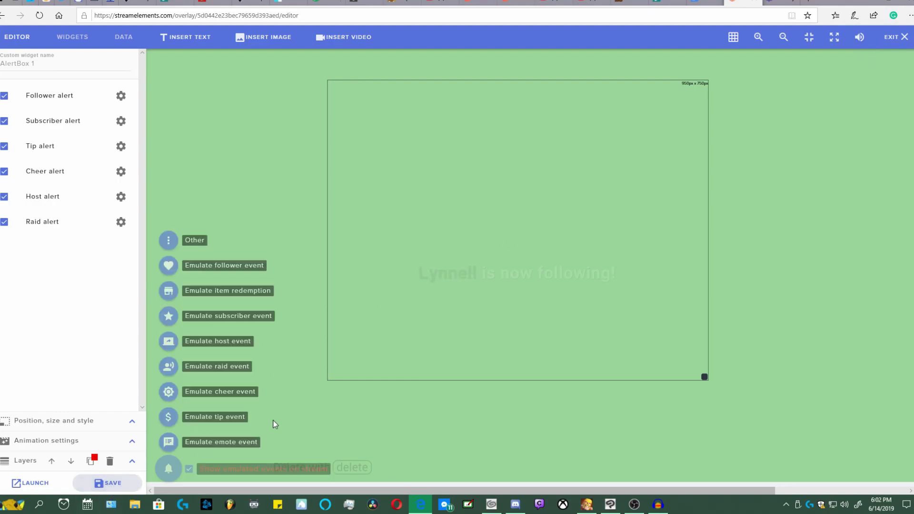
left_click(893, 37)
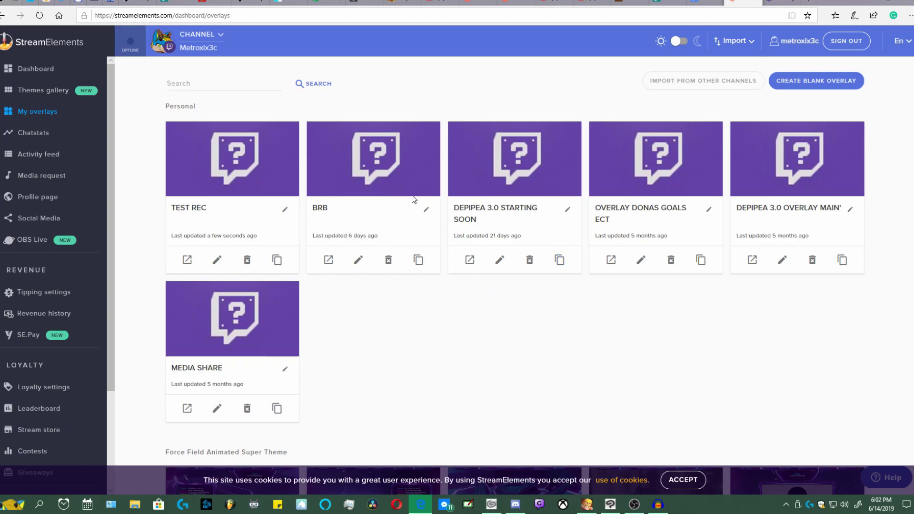
scroll(404, 274, "down", 5)
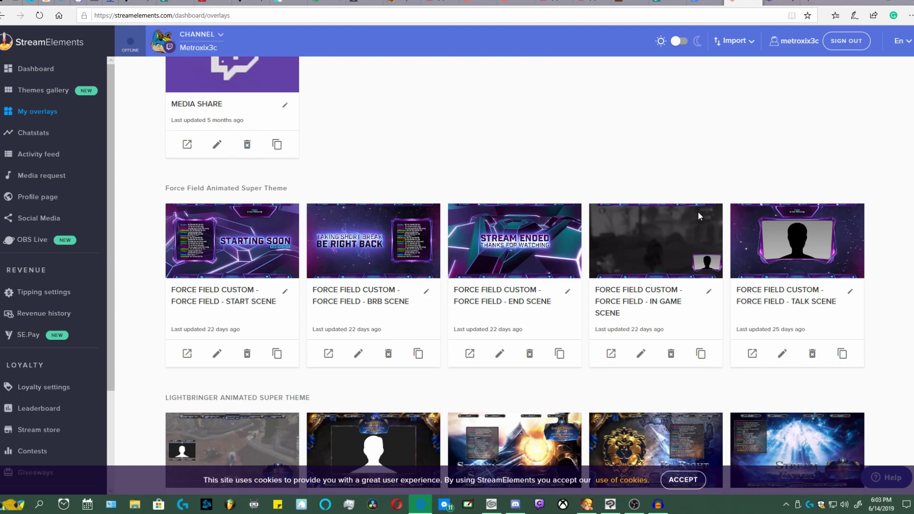
scroll(698, 211, "up", 5)
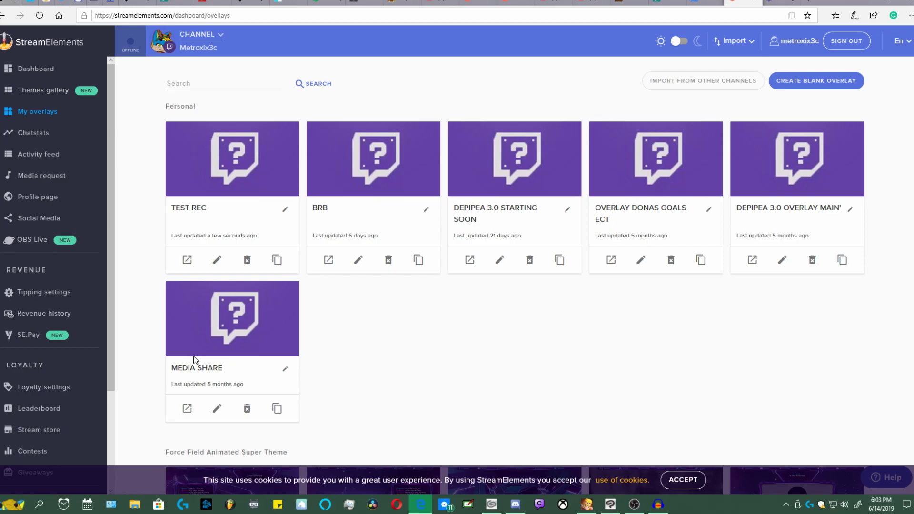
scroll(457, 356, "down", 1)
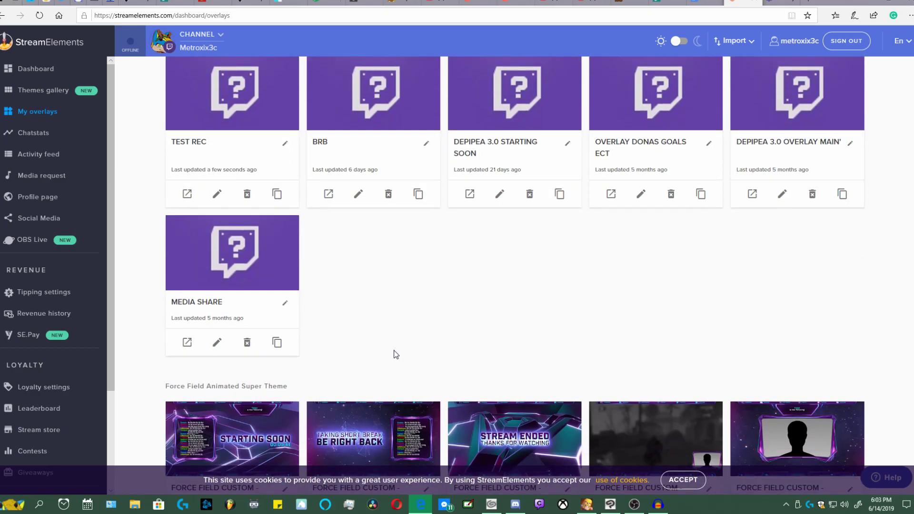
scroll(444, 293, "up", 1)
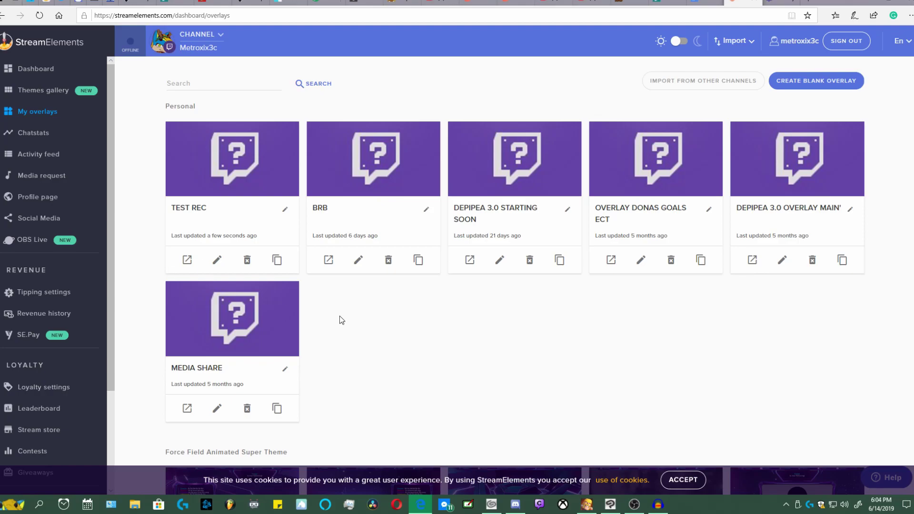
scroll(461, 292, "down", 10)
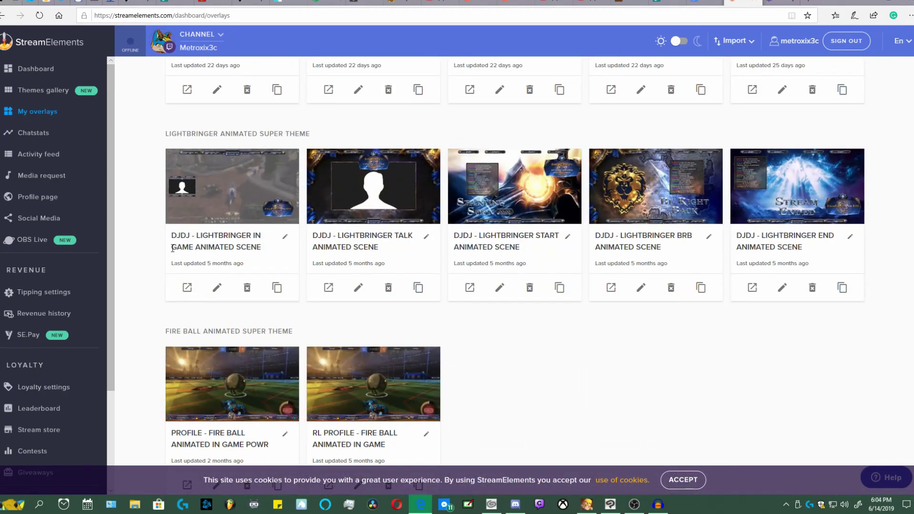
scroll(172, 248, "up", 10)
scroll(282, 175, "down", 6)
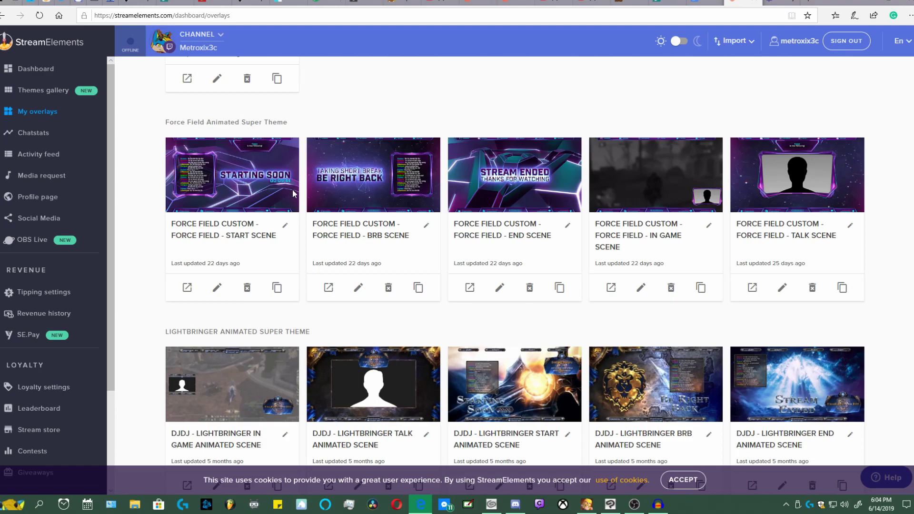
scroll(313, 201, "down", 6)
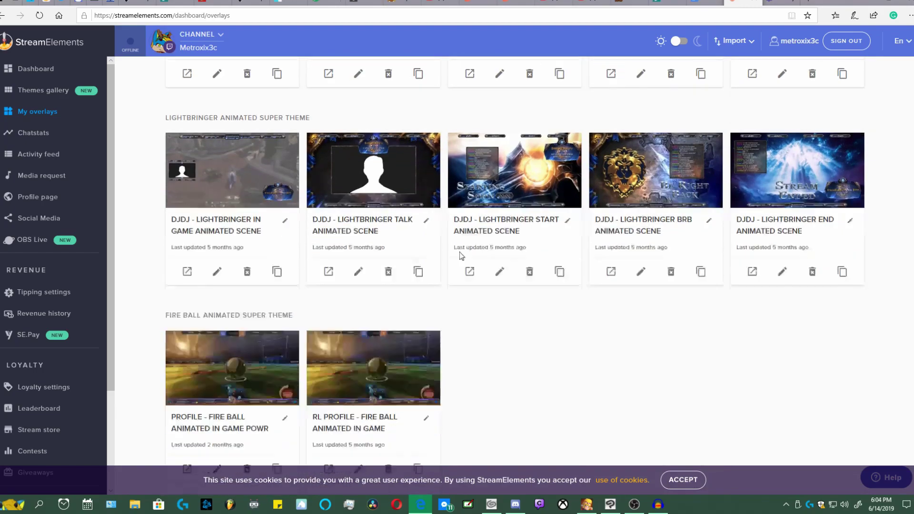
scroll(423, 183, "up", 2)
scroll(332, 212, "down", 4)
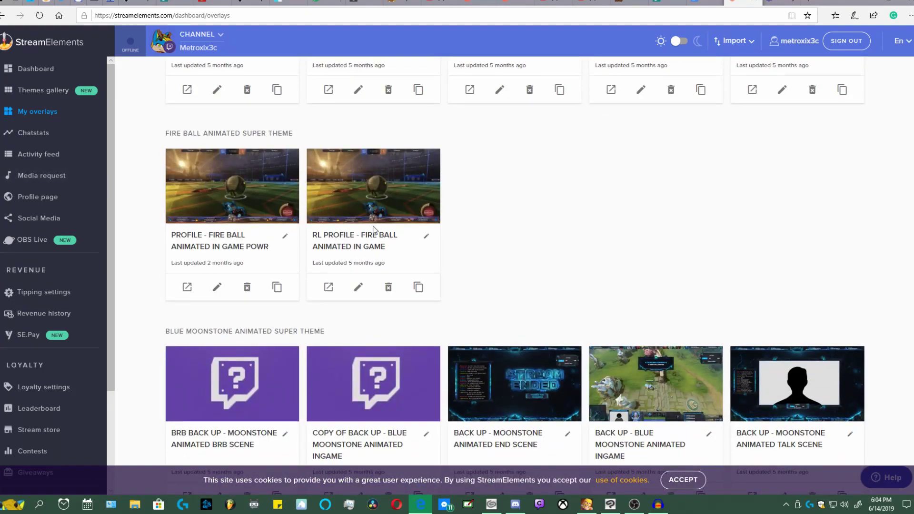
scroll(205, 184, "up", 1)
scroll(218, 184, "down", 1)
scroll(228, 176, "up", 5)
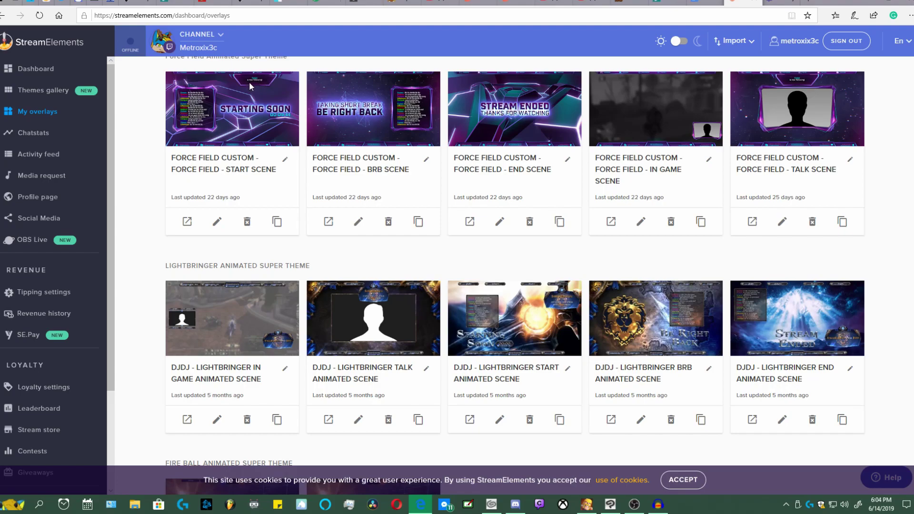
scroll(249, 91, "down", 8)
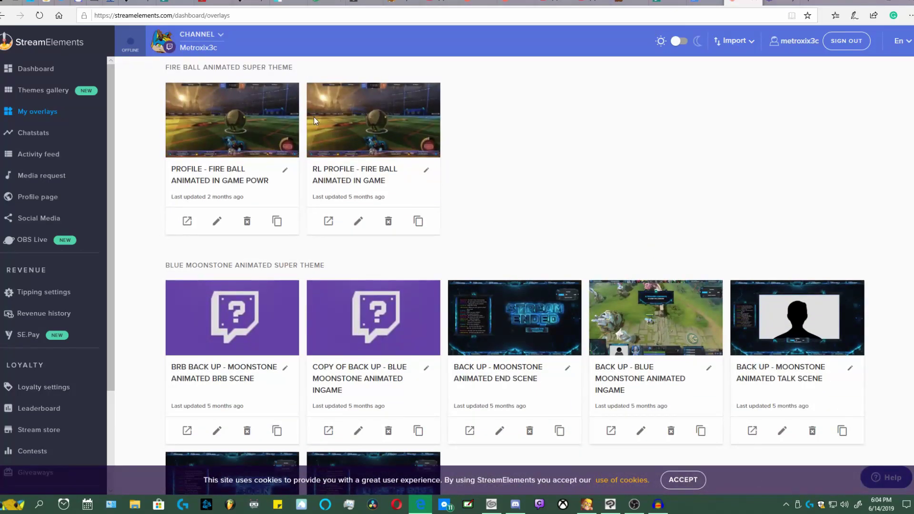
scroll(282, 144, "down", 5)
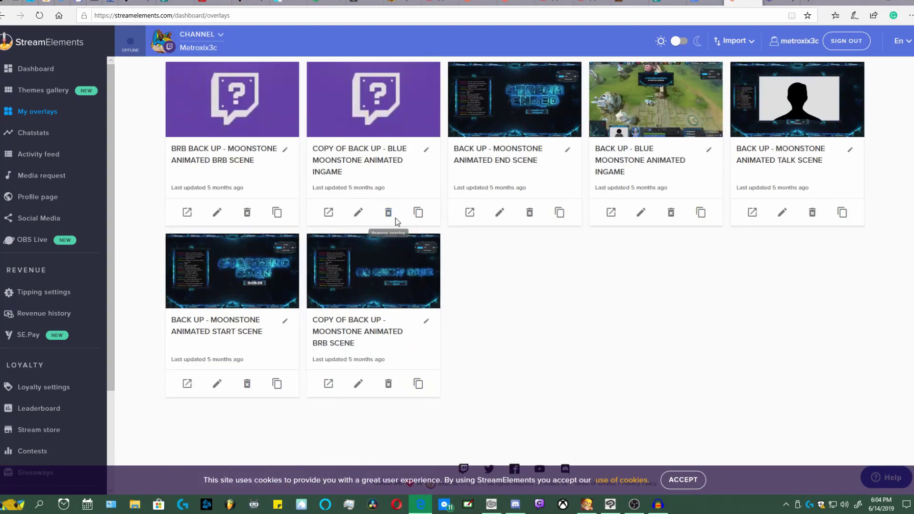
scroll(622, 237, "up", 7)
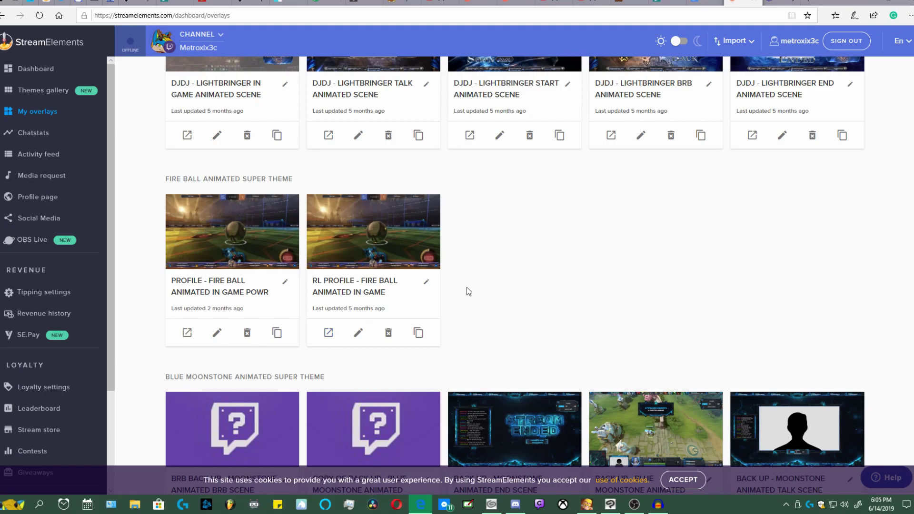
scroll(467, 290, "down", 3)
scroll(367, 296, "down", 2)
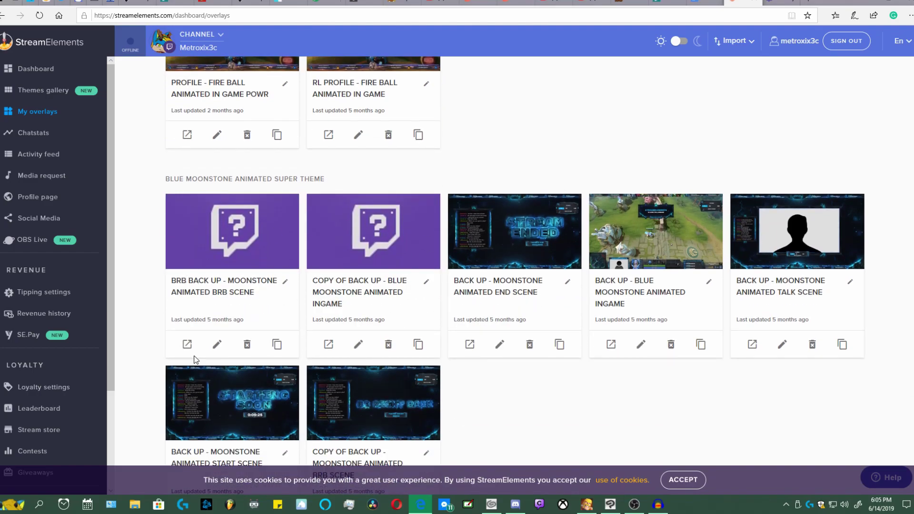
scroll(500, 321, "up", 10)
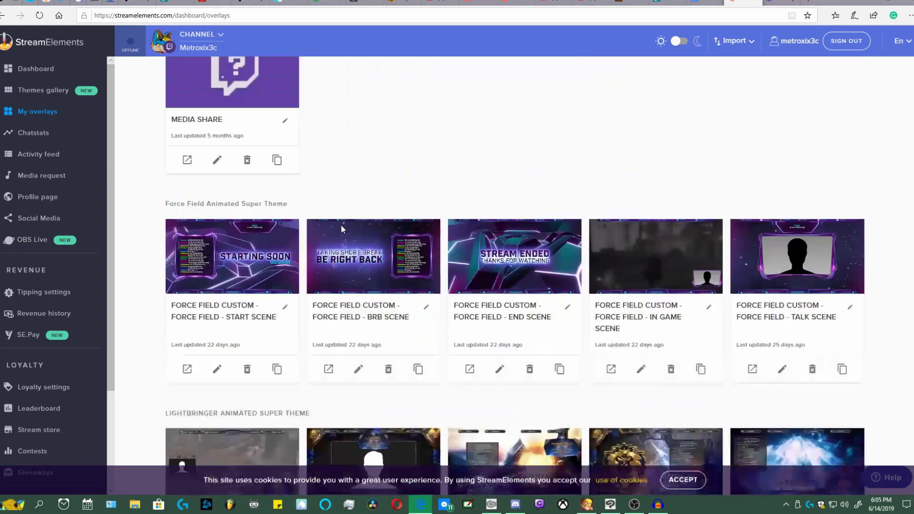
scroll(341, 224, "up", 5)
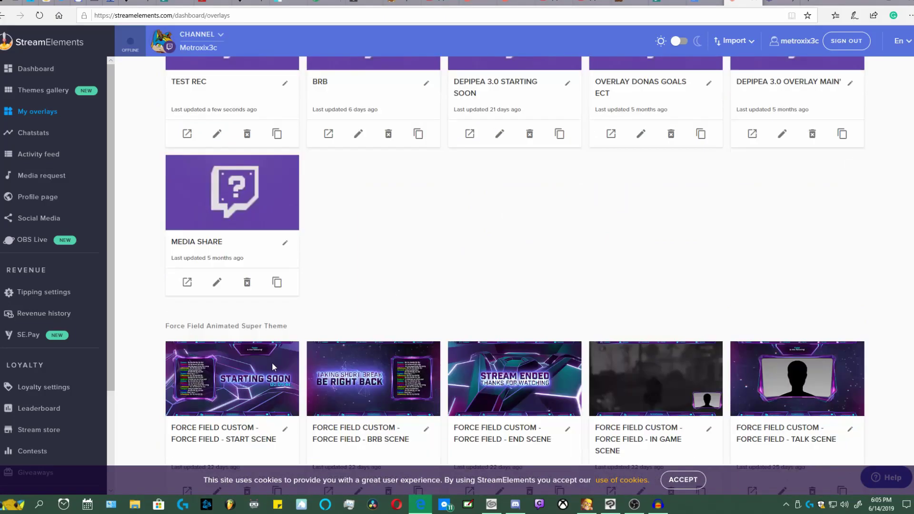
scroll(273, 361, "up", 1)
scroll(366, 298, "up", 2)
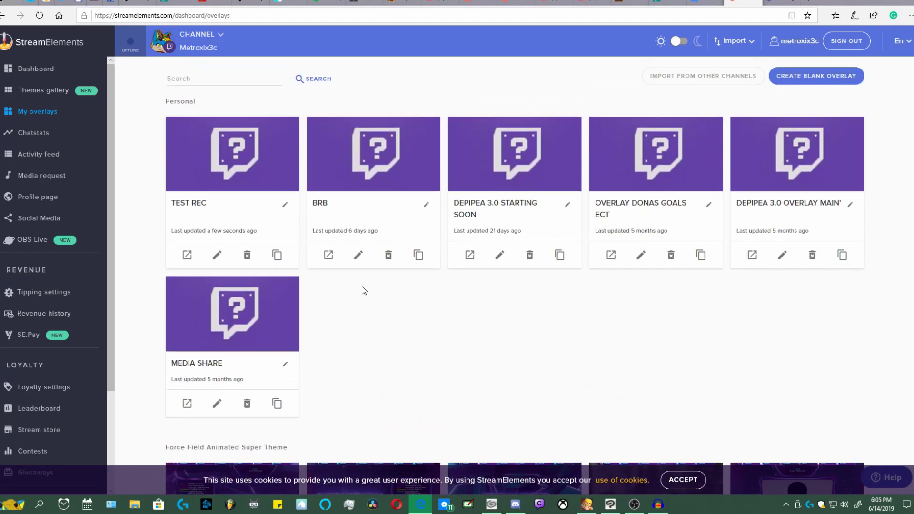
scroll(359, 330, "down", 10)
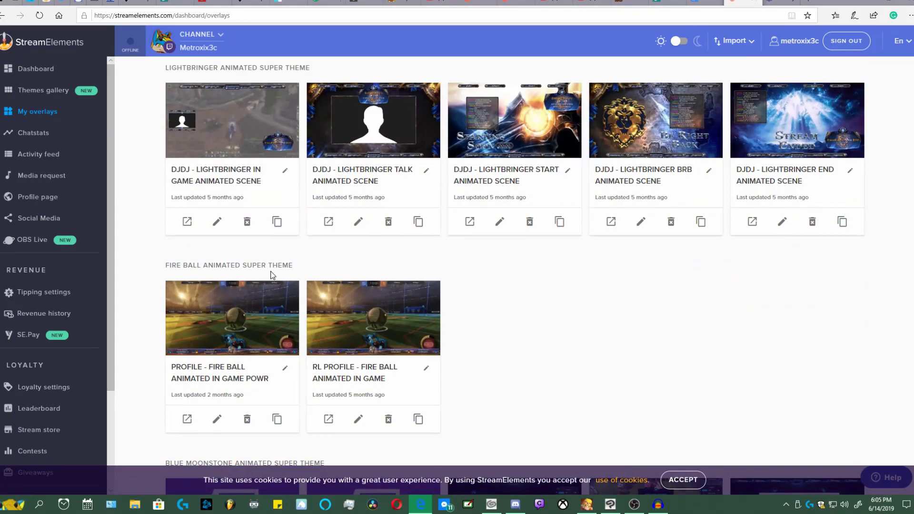
scroll(272, 275, "up", 8)
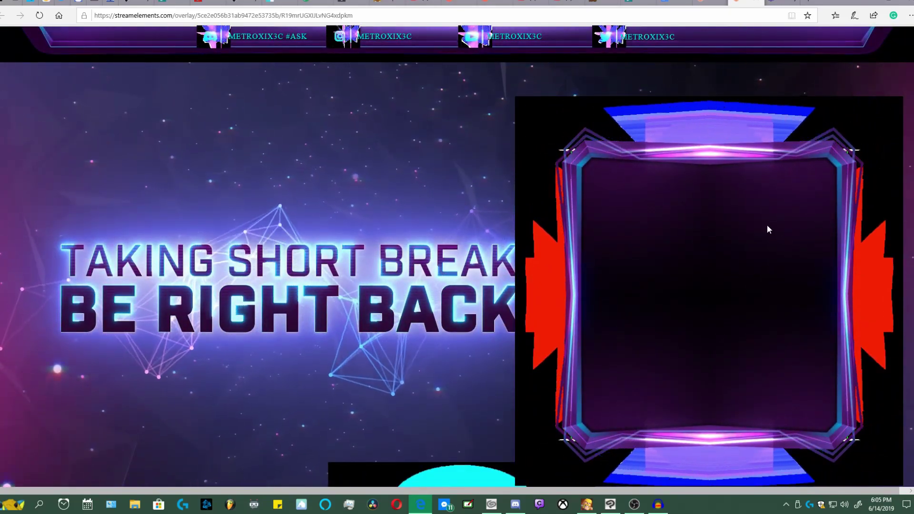
Scroll the overlays list up and down to locate the FORCE FIELD - BRB SCENE card.
scroll(761, 232, "down", 1)
scroll(761, 232, "down", 1)
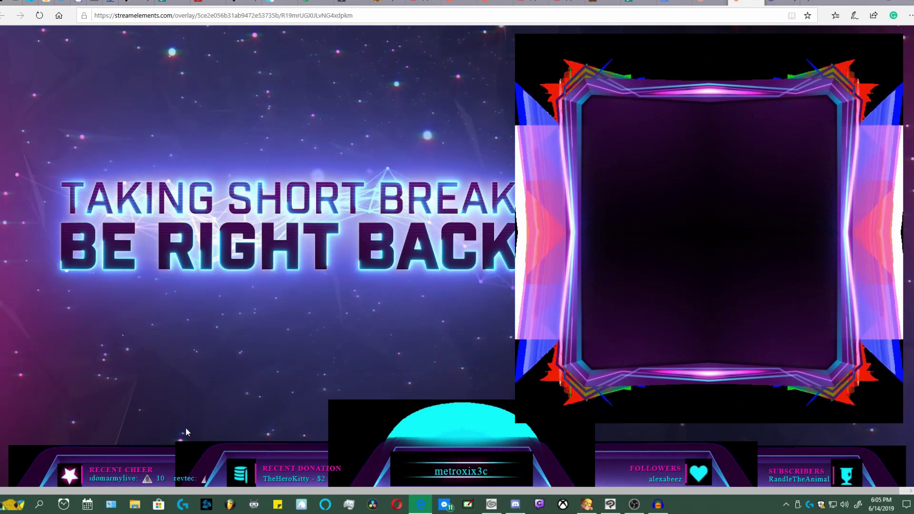
scroll(495, 422, "up", 2)
scroll(495, 422, "down", 2)
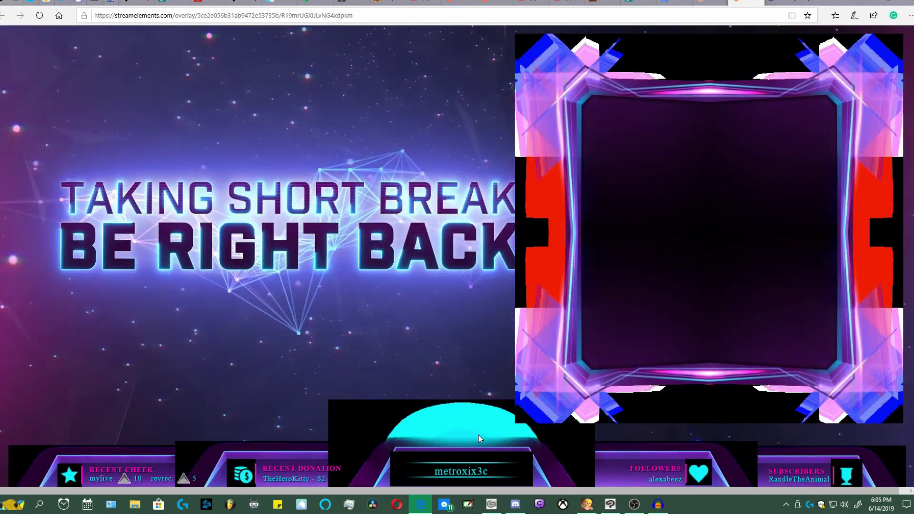
scroll(527, 301, "up", 2)
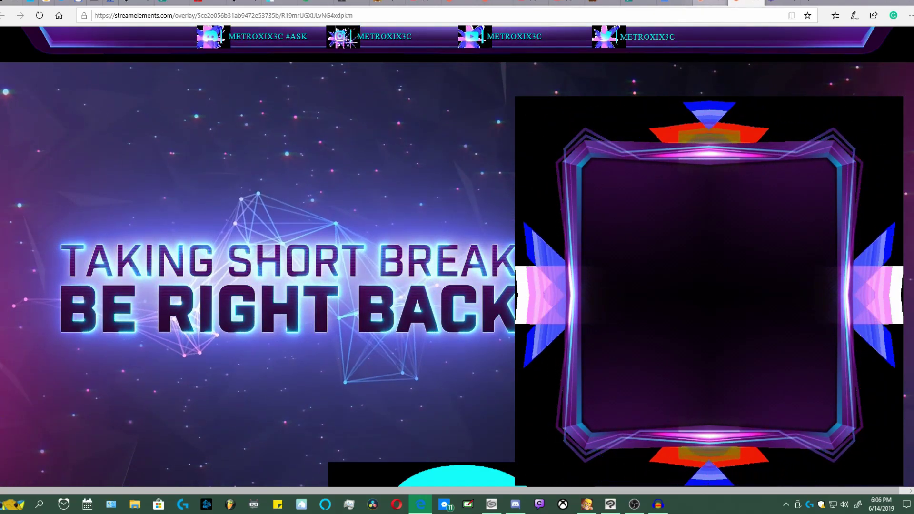
Switch back to the My overlays dashboard tab and scroll to the top.
left_click(760, 5)
scroll(316, 326, "up", 5)
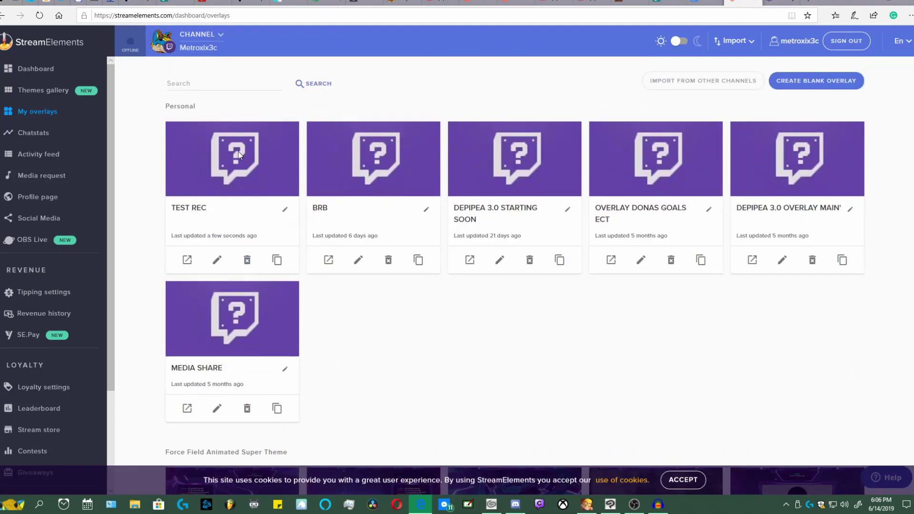